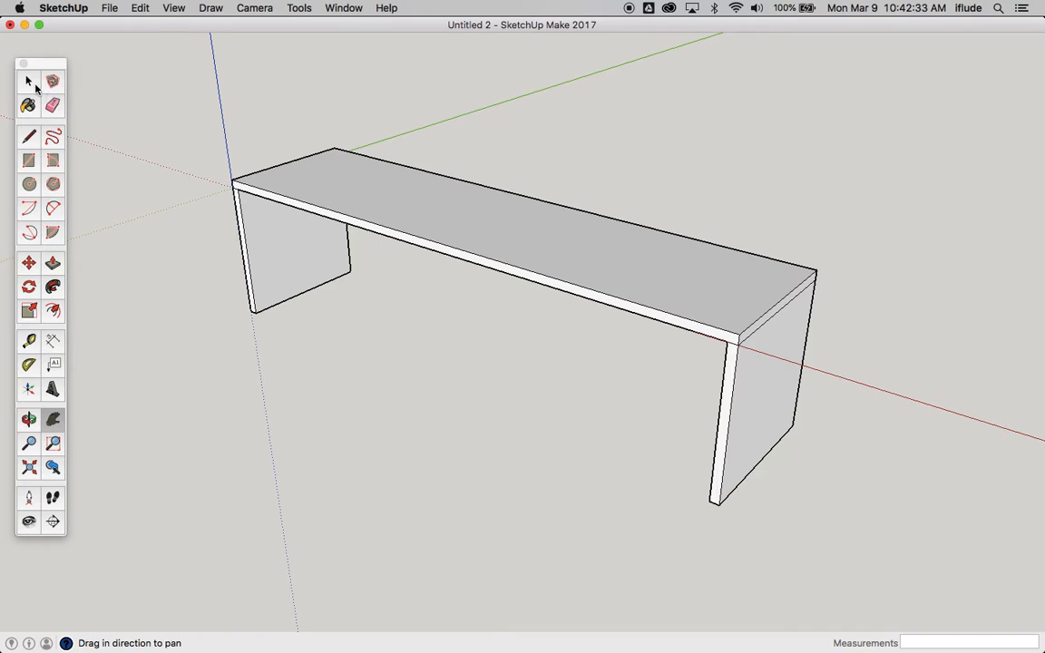
- Select all the connected geometry of the bench from its right leg and clear the selection
click(30, 82)
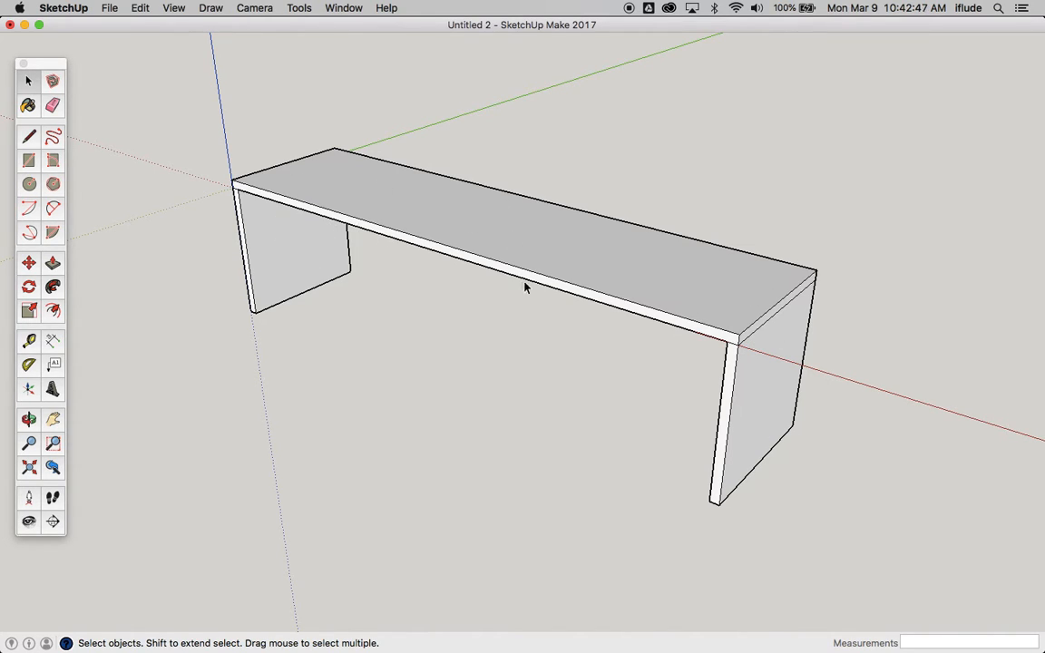
click(739, 391)
double_click(740, 393)
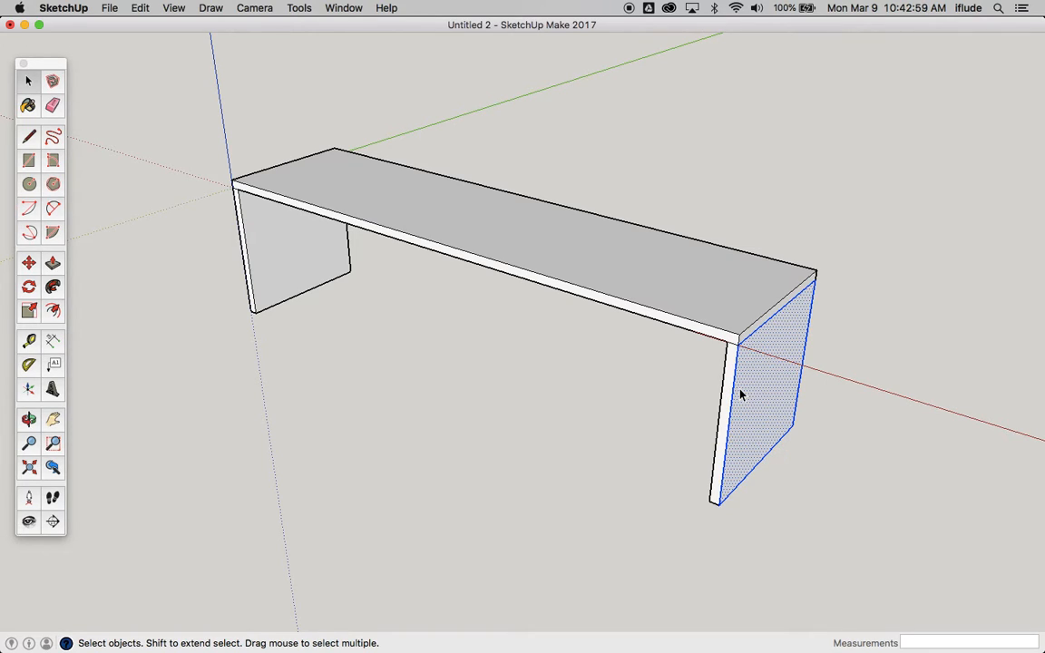
click(740, 394)
click(740, 394)
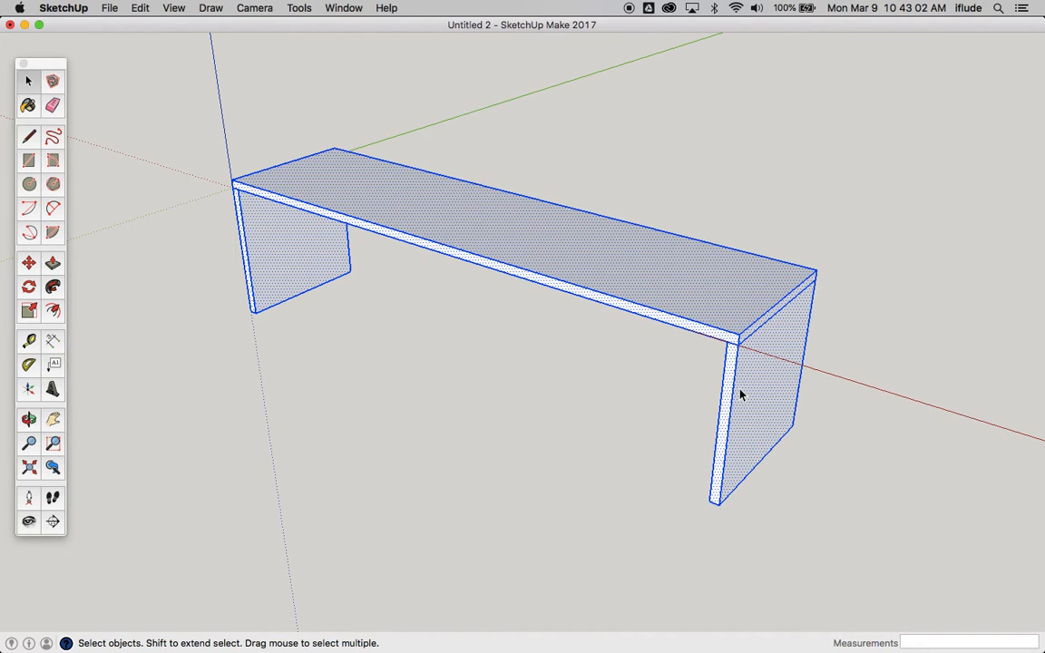
click(682, 386)
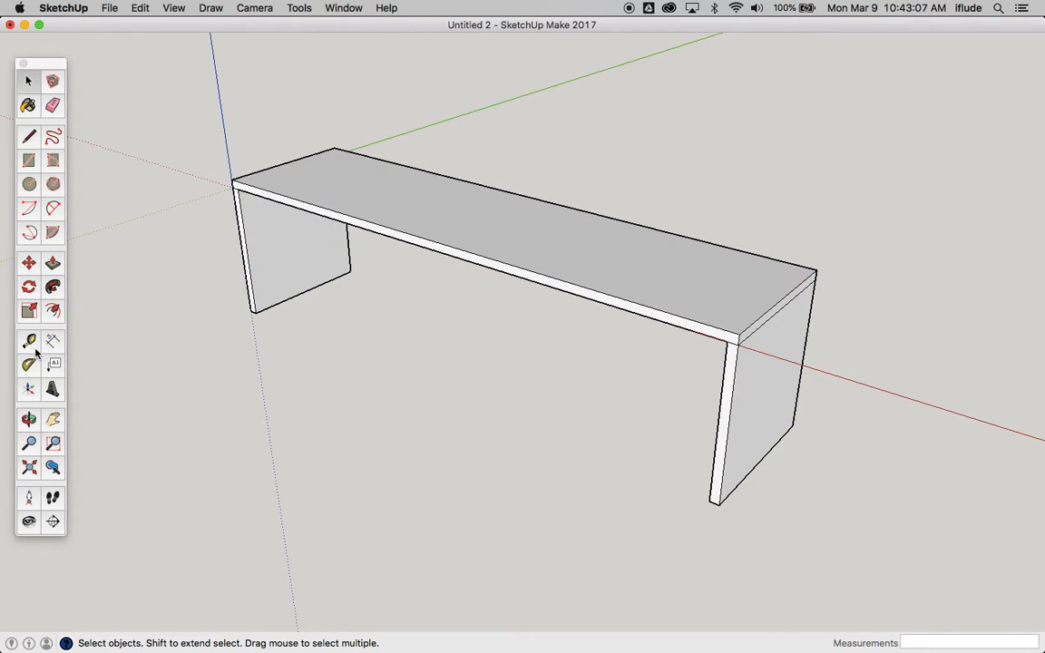
- Try to move only the right leg's geometry down and away from the bench top
drag(696, 363, 853, 535)
click(29, 419)
drag(208, 411, 355, 263)
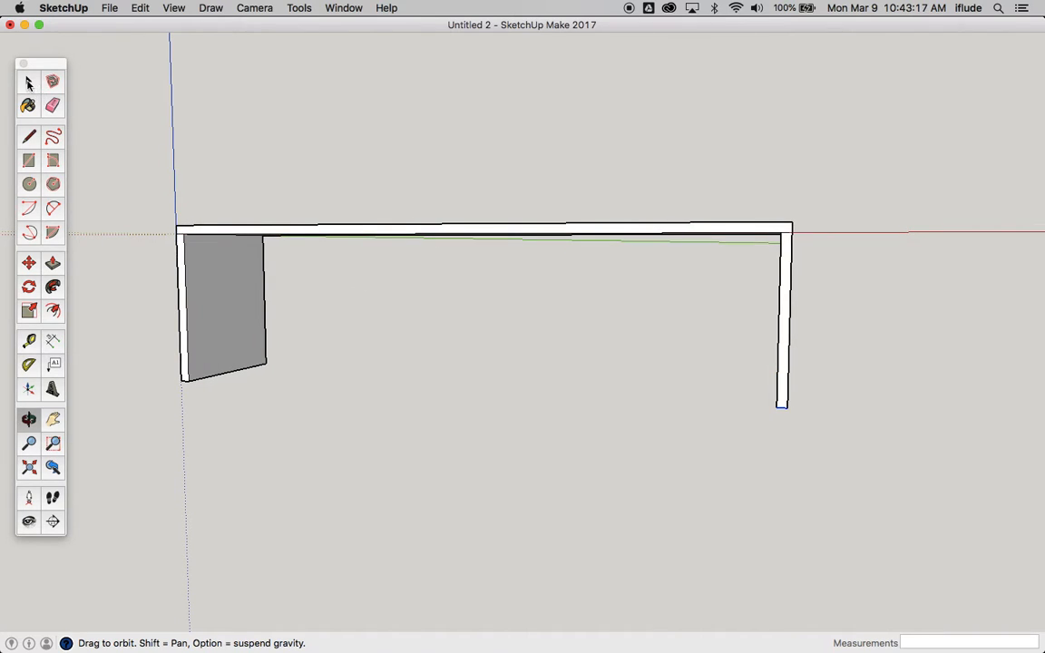
click(27, 84)
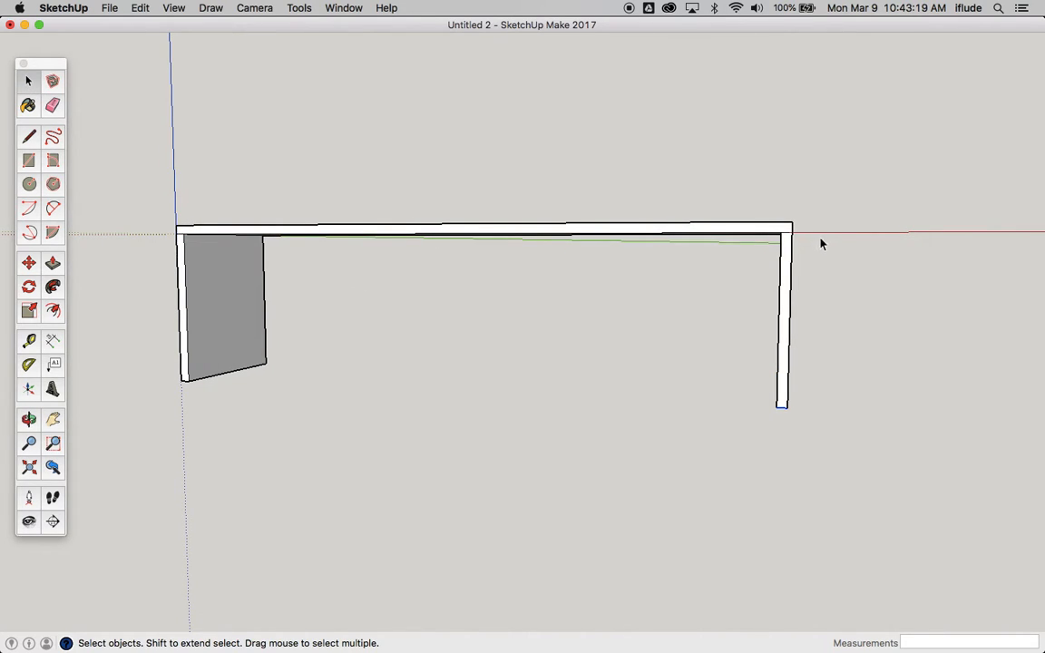
drag(820, 241, 752, 427)
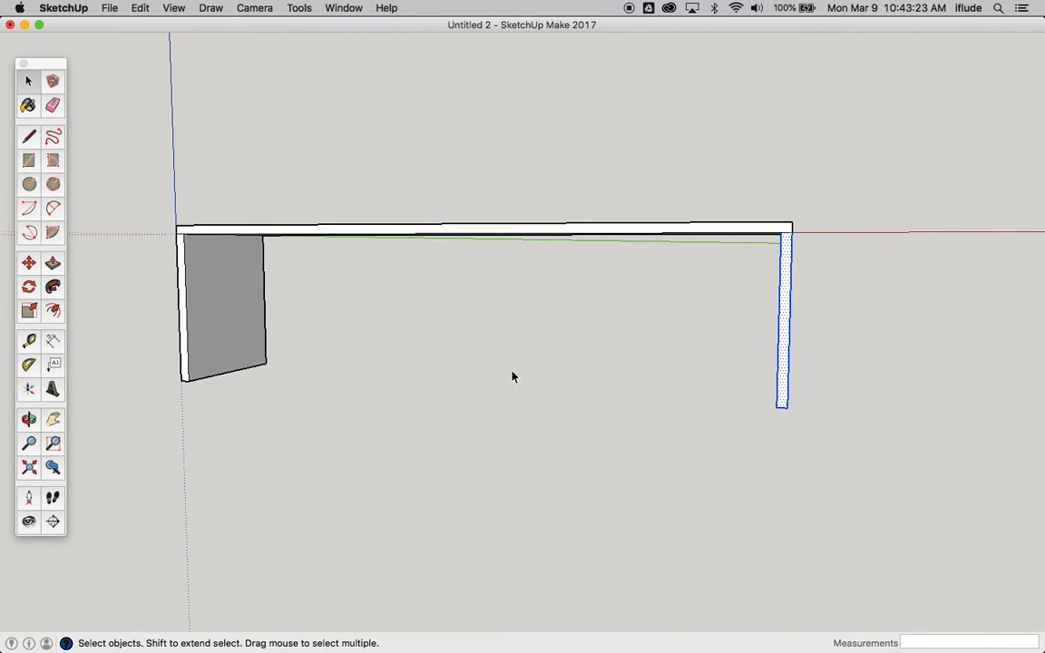
click(29, 418)
drag(536, 238, 356, 251)
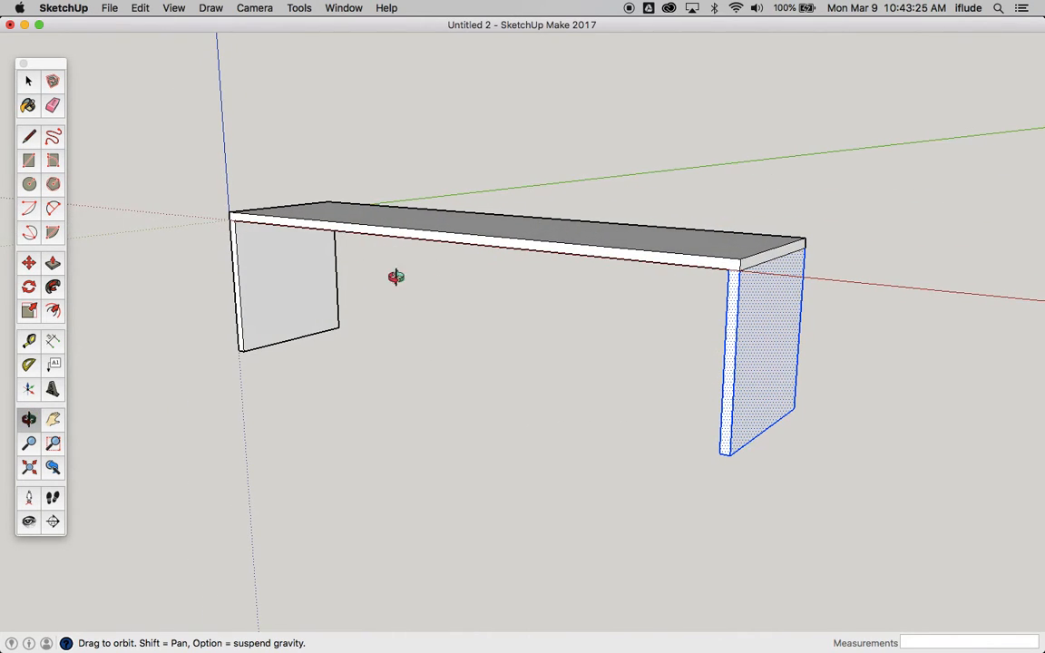
click(30, 263)
click(739, 324)
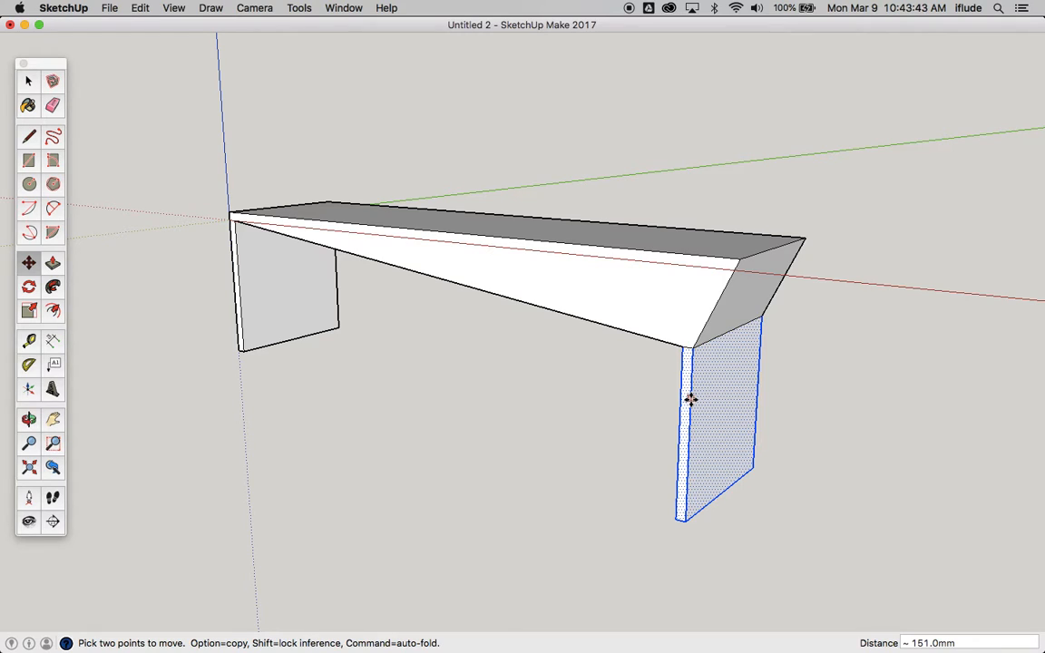
key(Escape)
- Undo the placement of both legs against the bench top and clear the selection
key(super+z)
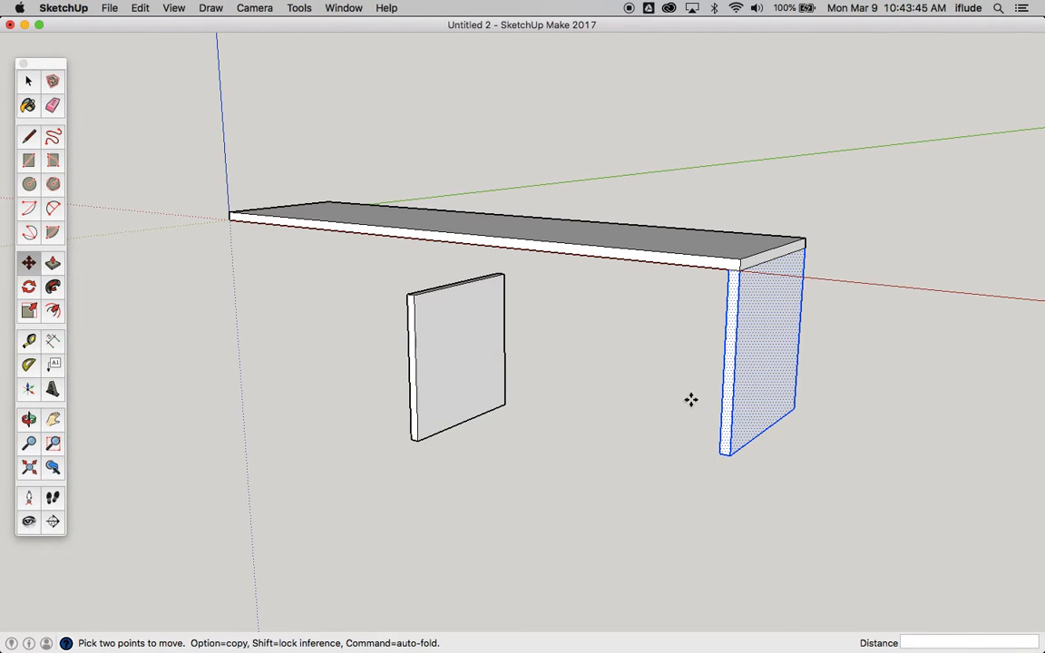
key(super+z)
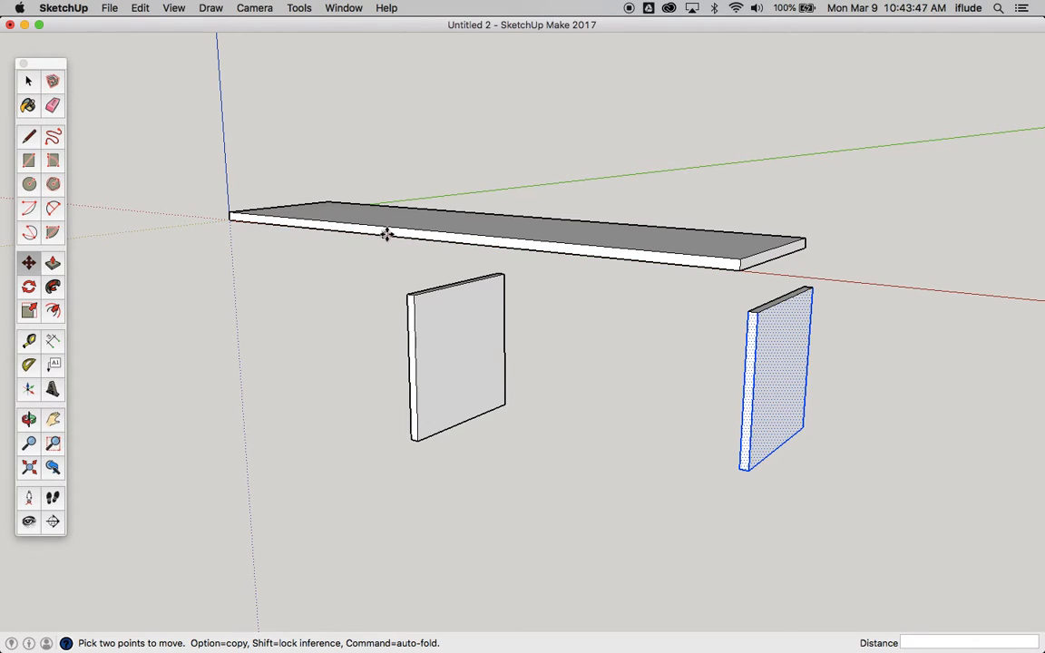
click(27, 80)
click(272, 245)
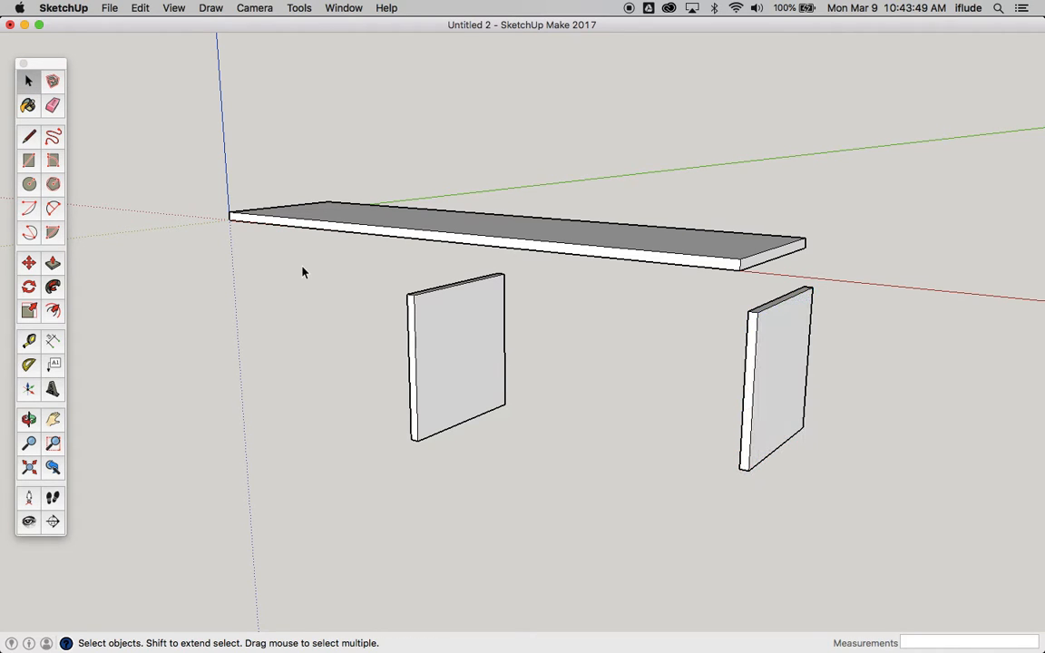
- Turn the entire right leg into a component using the default name and settings
click(28, 418)
drag(167, 355, 187, 348)
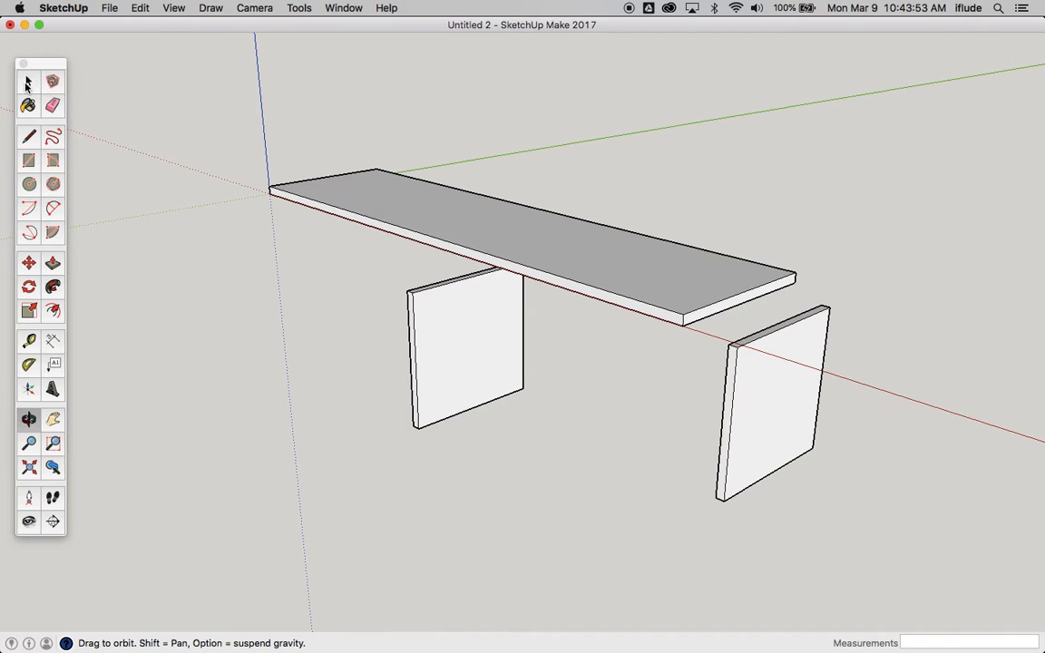
click(28, 81)
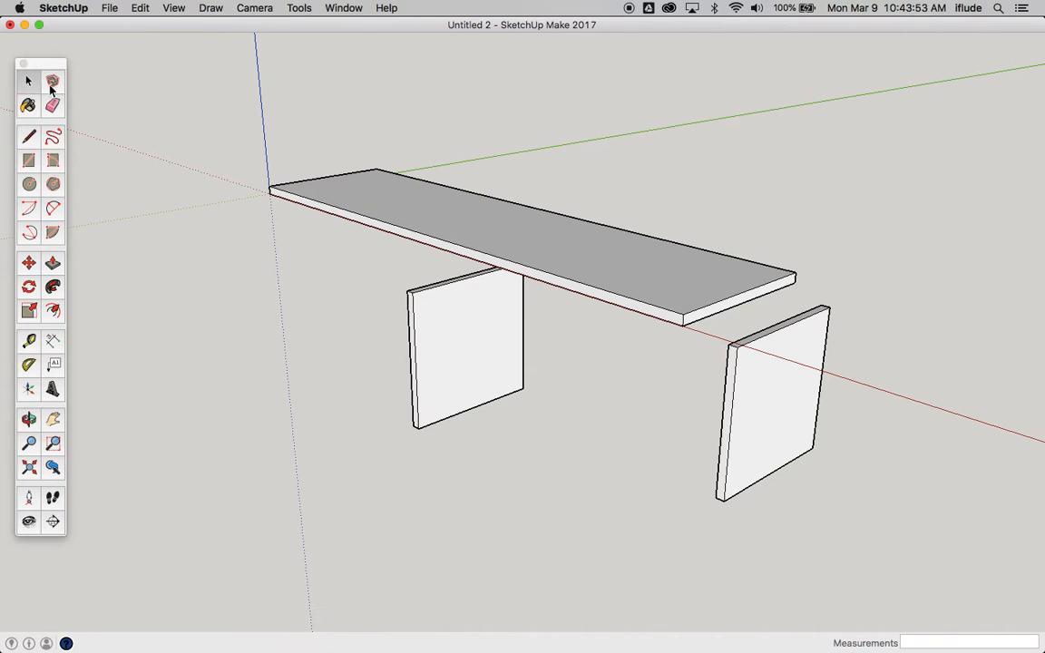
click(768, 424)
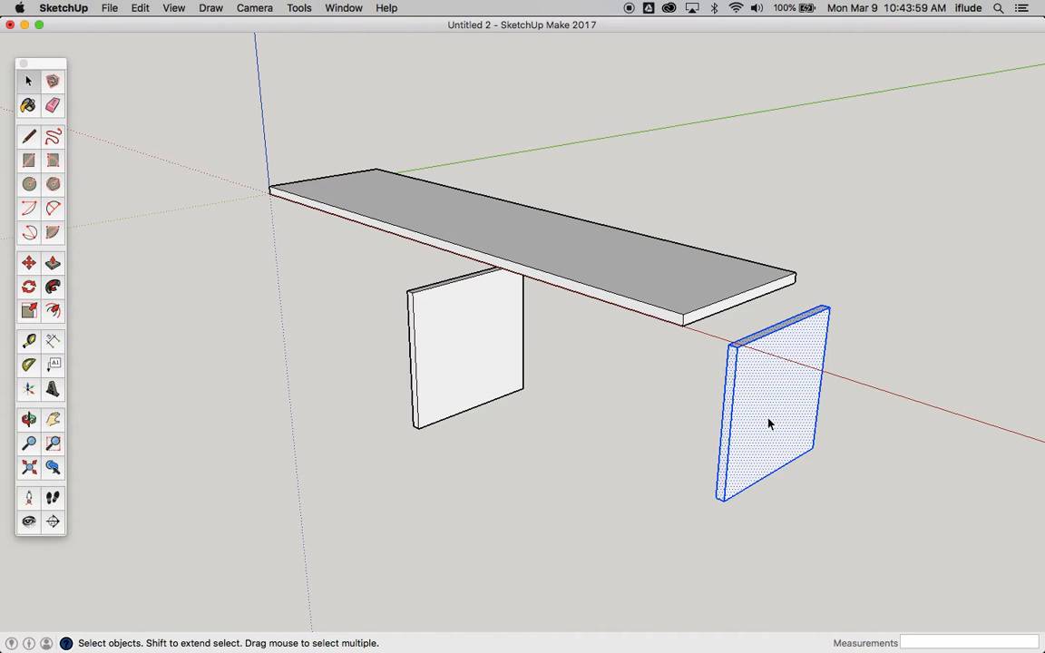
click(51, 83)
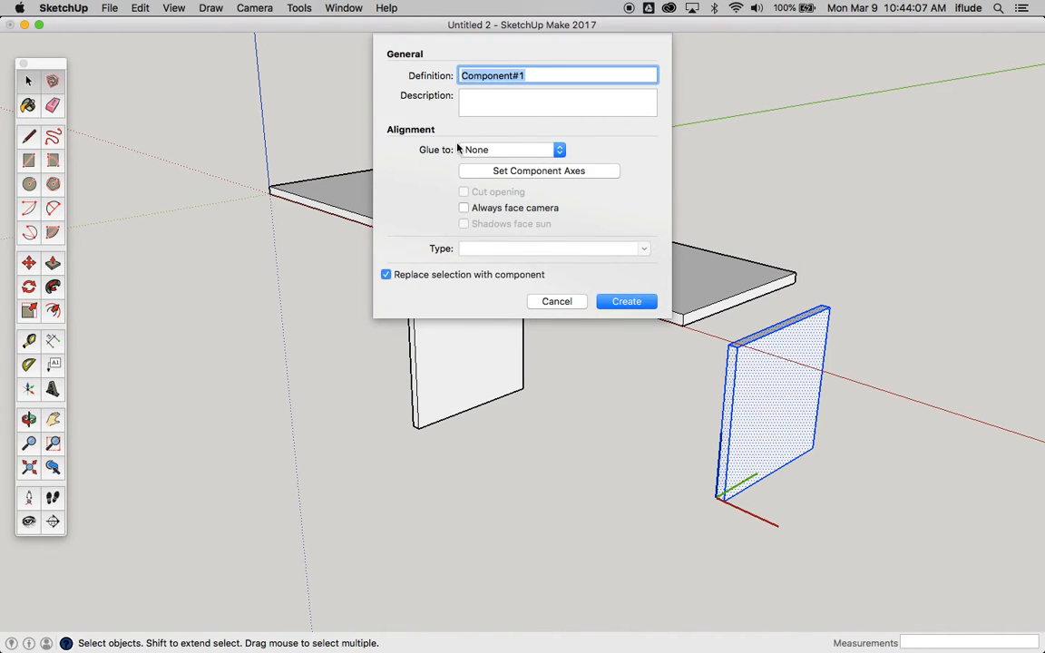
click(633, 302)
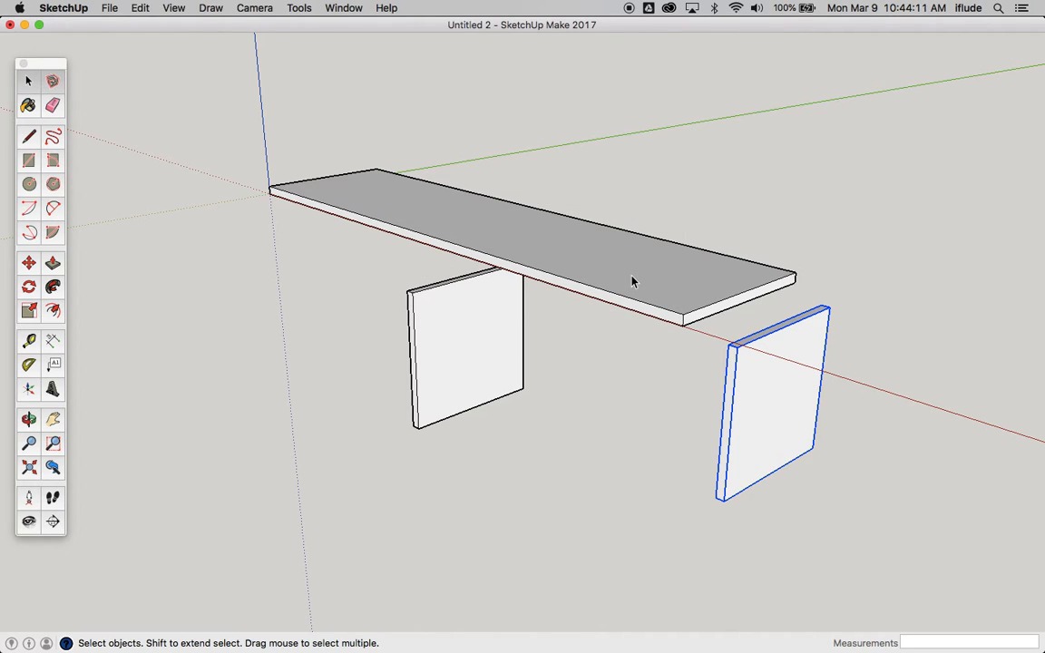
- Turn the entire bench top into a component using the default name and settings
click(28, 418)
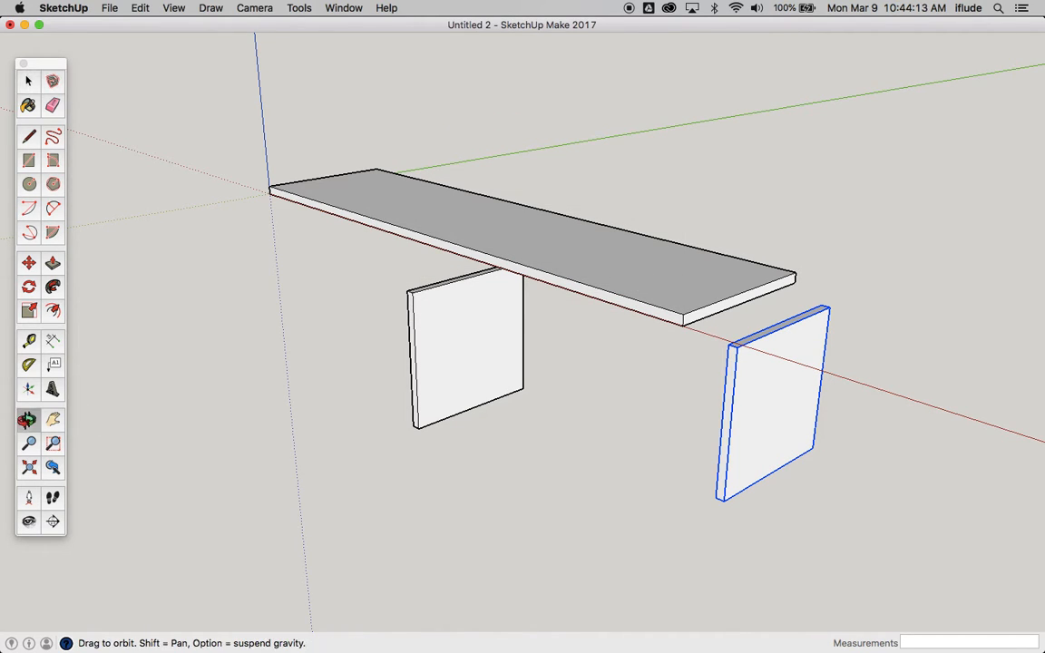
drag(161, 313, 238, 358)
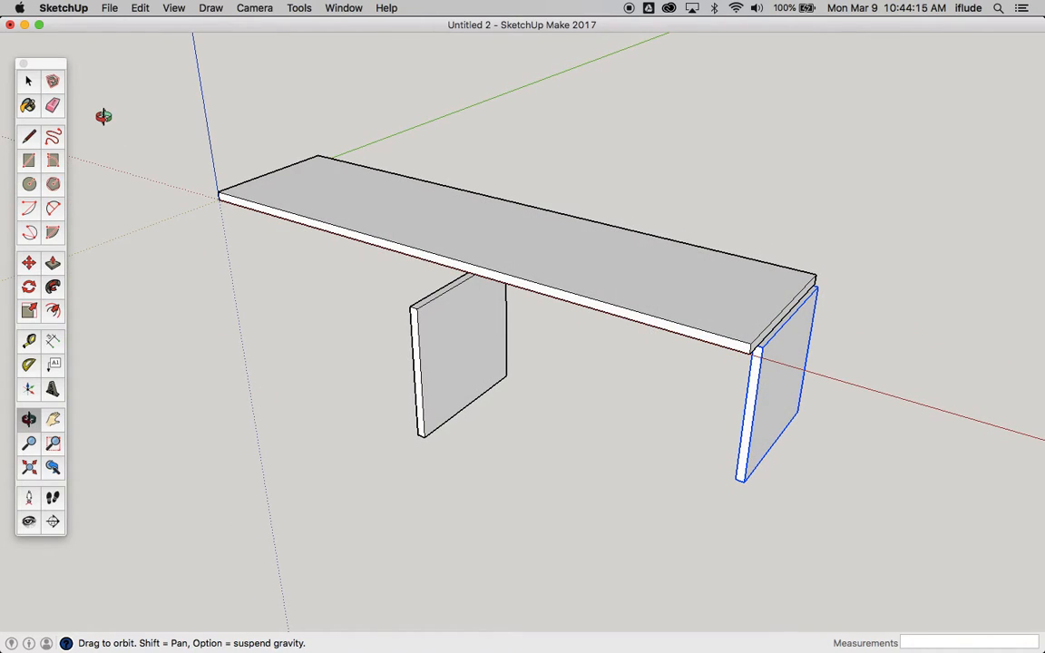
click(28, 80)
double_click(361, 198)
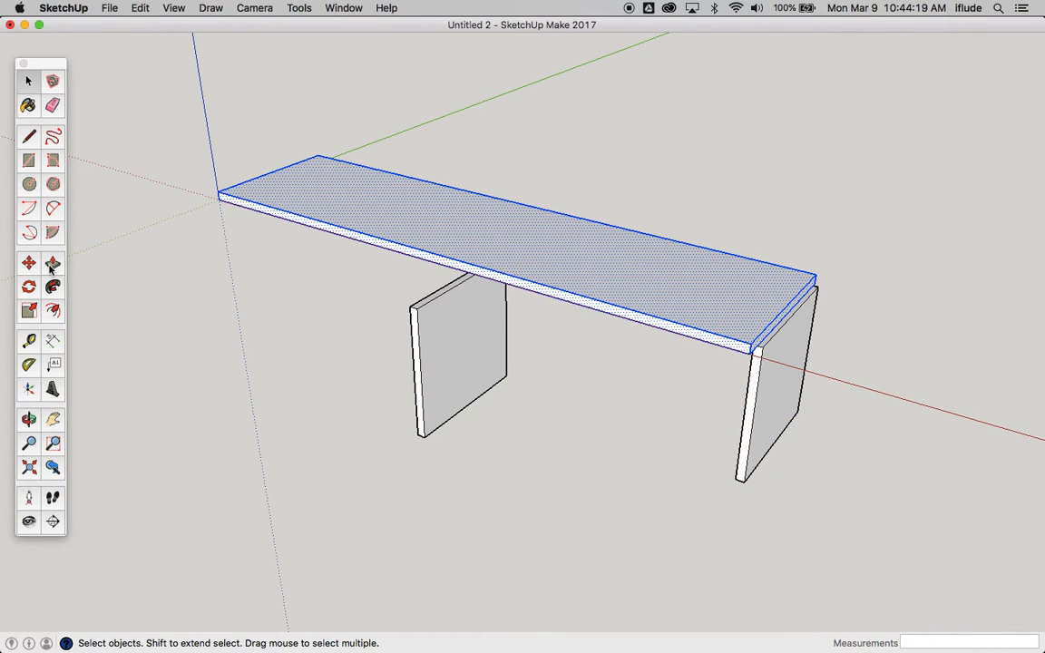
click(53, 81)
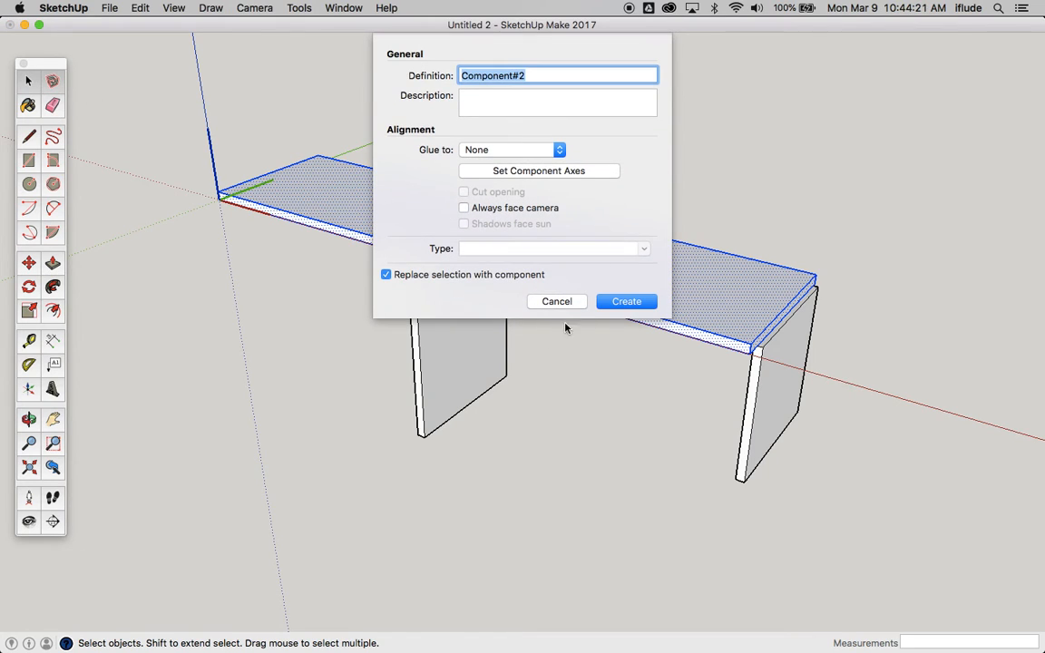
click(625, 301)
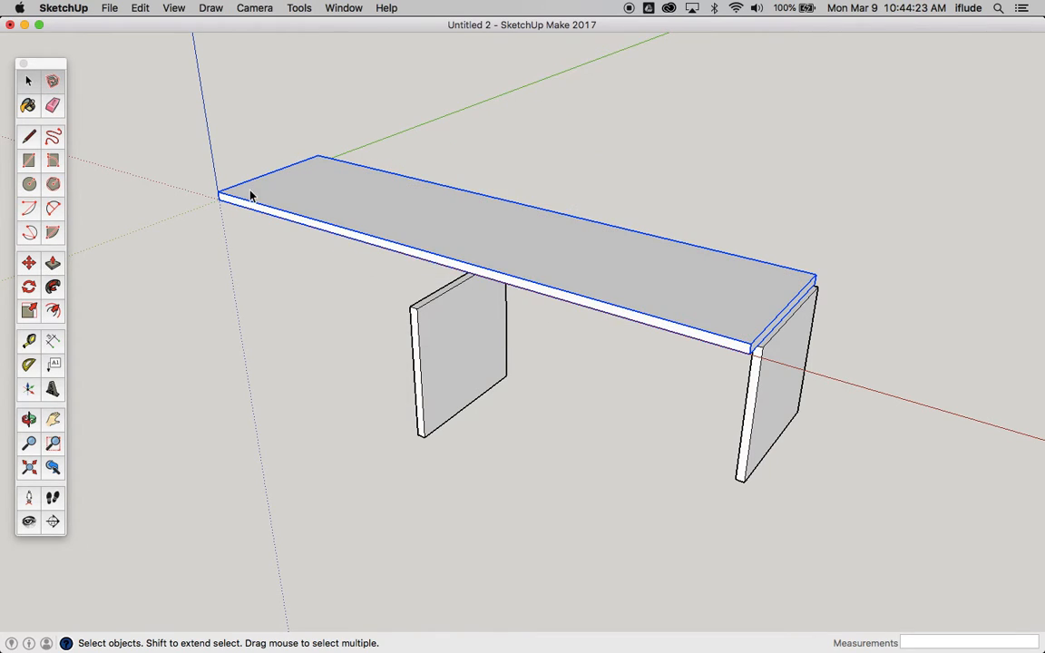
click(457, 329)
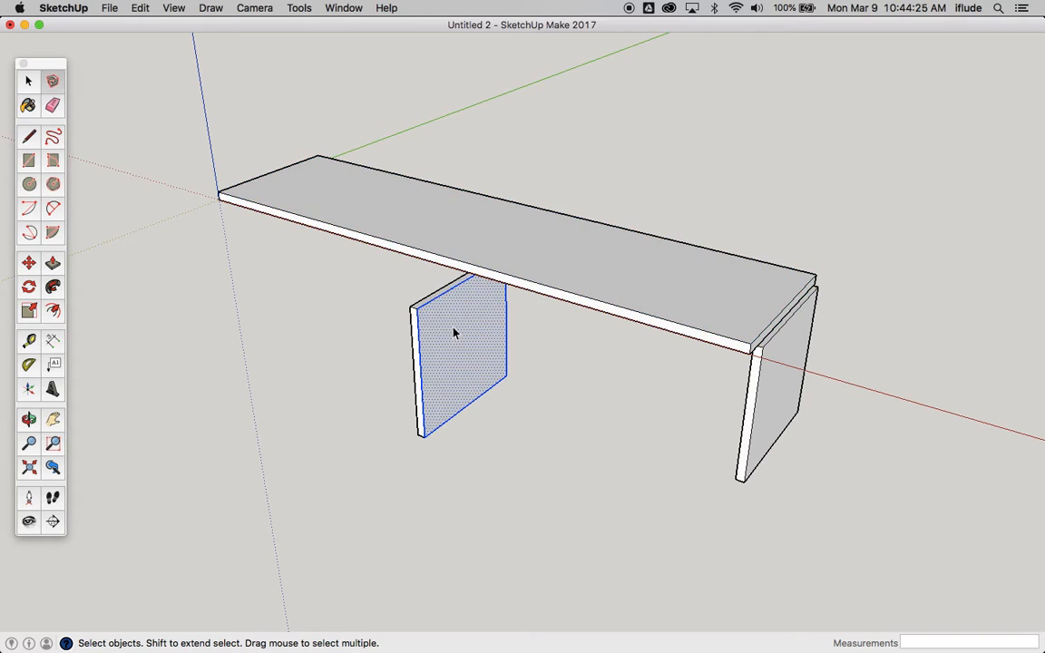
click(52, 82)
click(548, 301)
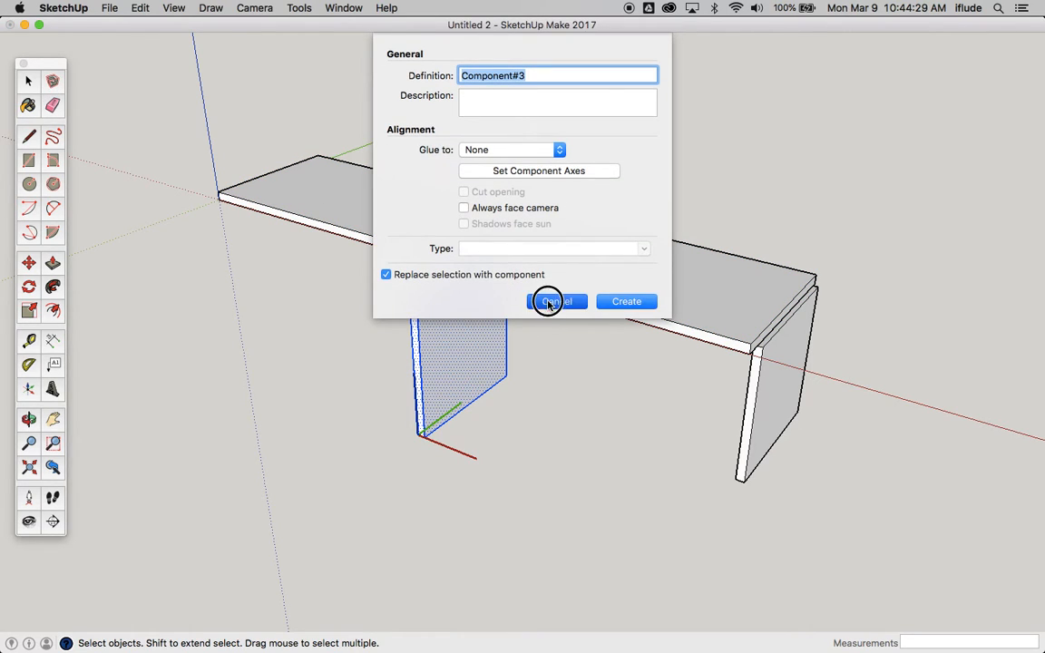
- Delete the entire left leg that is not a component
click(503, 393)
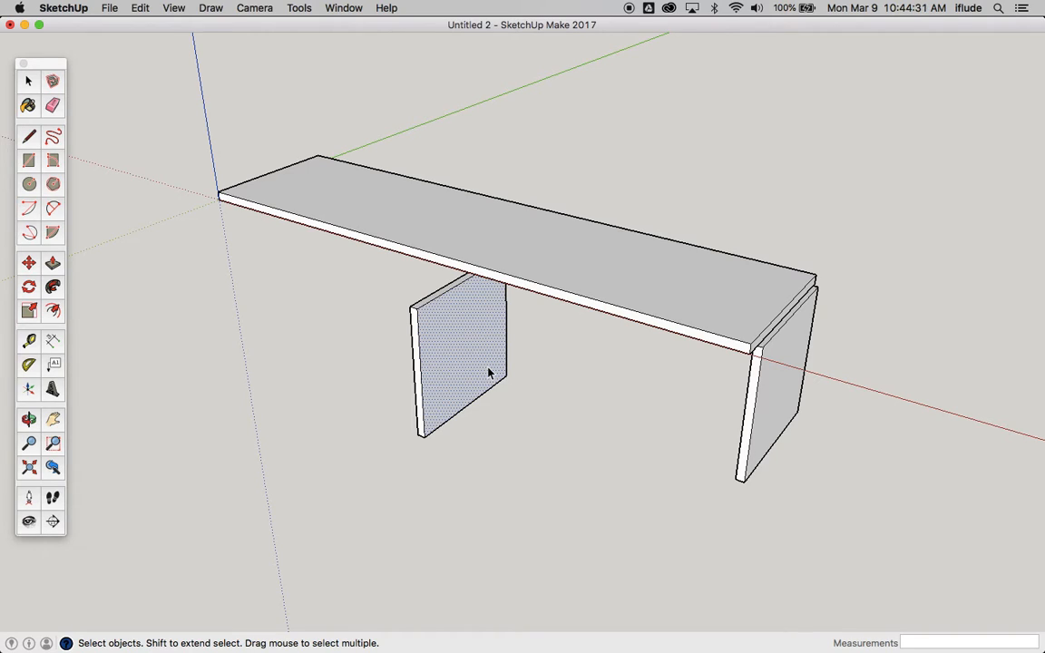
click(488, 372)
key(Delete)
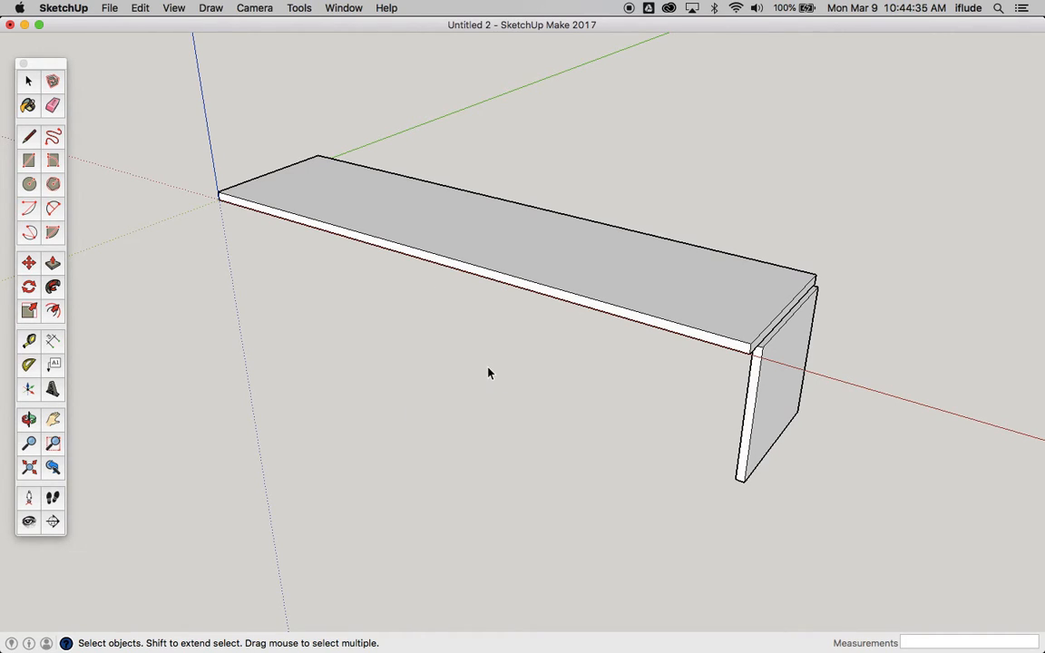
- Move the leg component by its upper outer front corner onto the lower front corner at the bench top's right end
click(28, 419)
drag(436, 363, 287, 292)
click(28, 81)
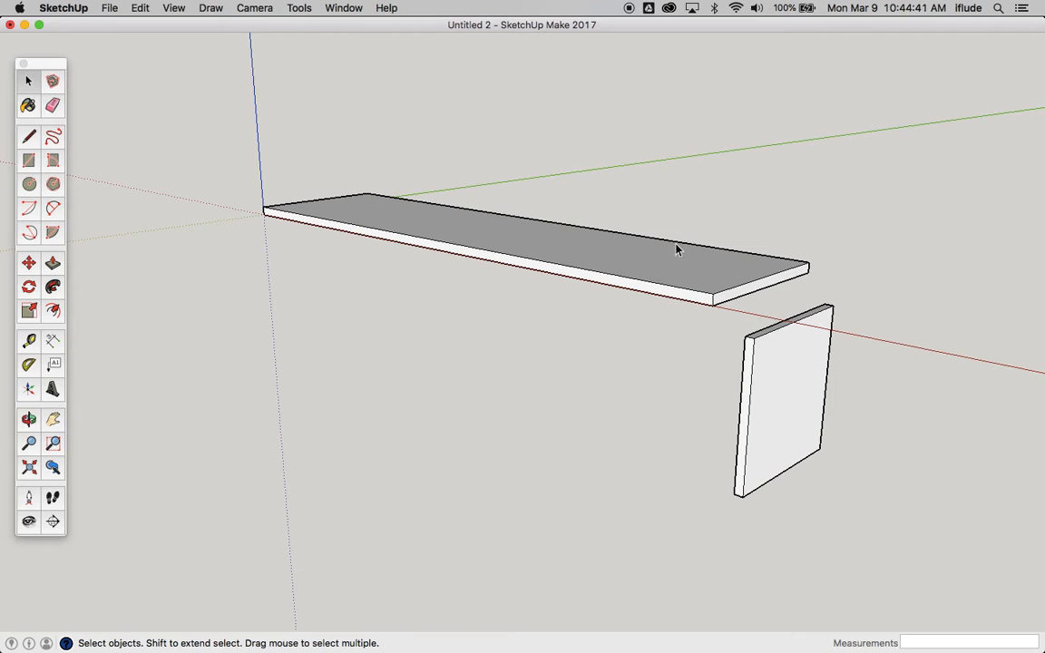
click(779, 393)
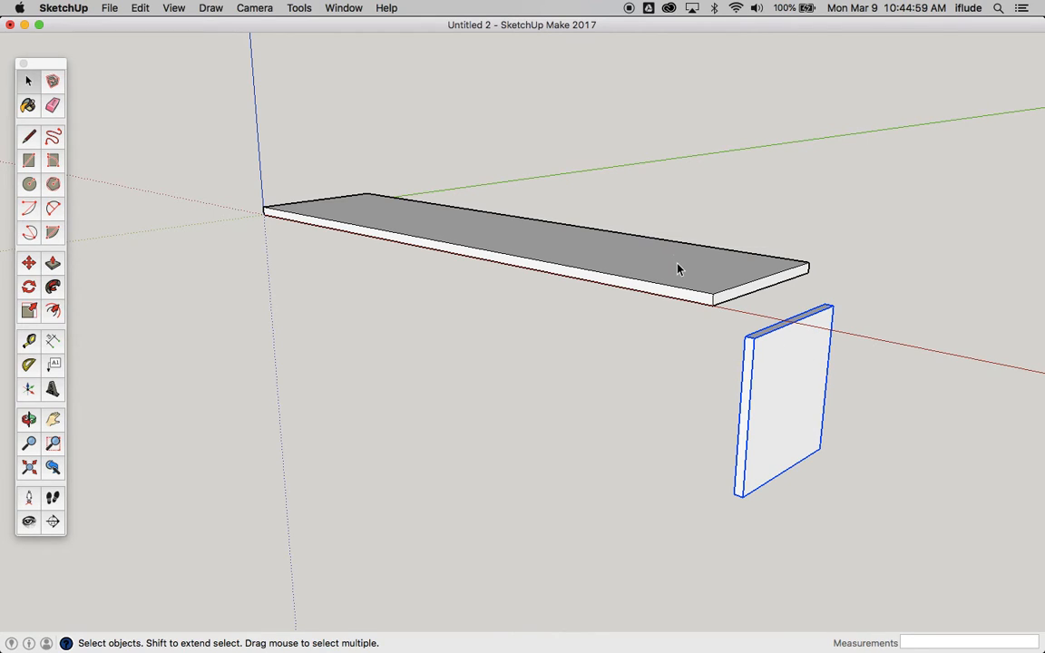
click(684, 363)
click(779, 387)
click(29, 263)
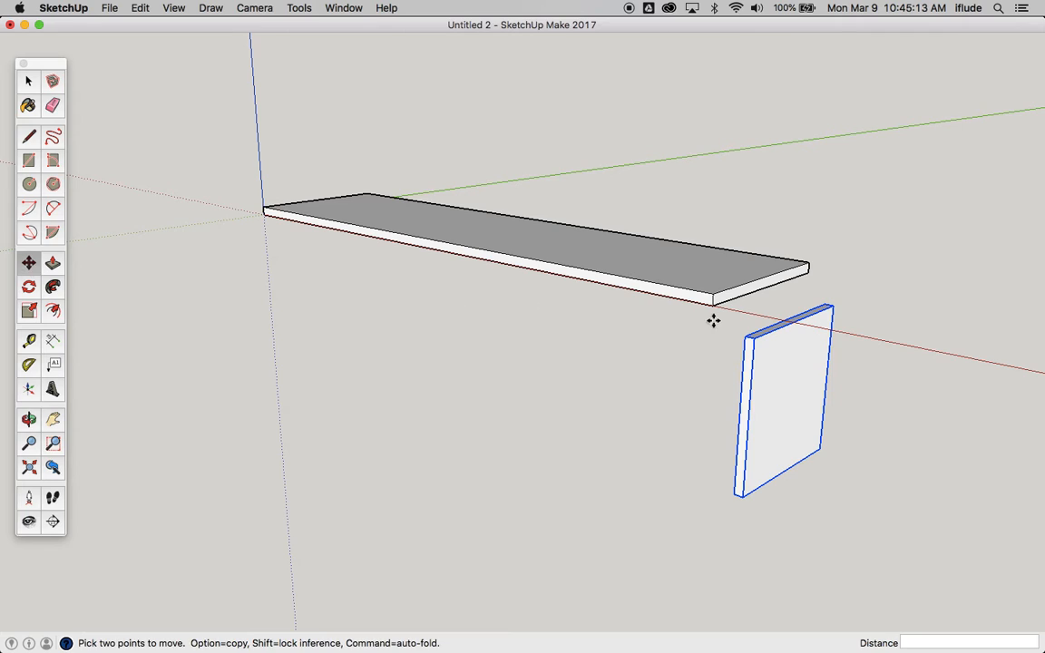
click(752, 339)
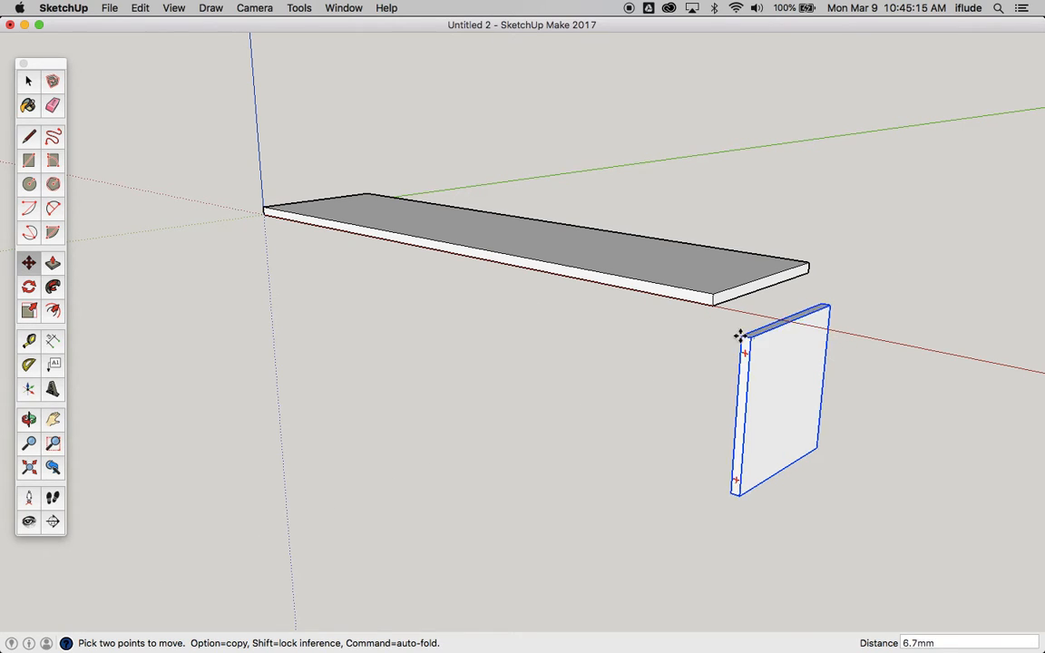
click(716, 303)
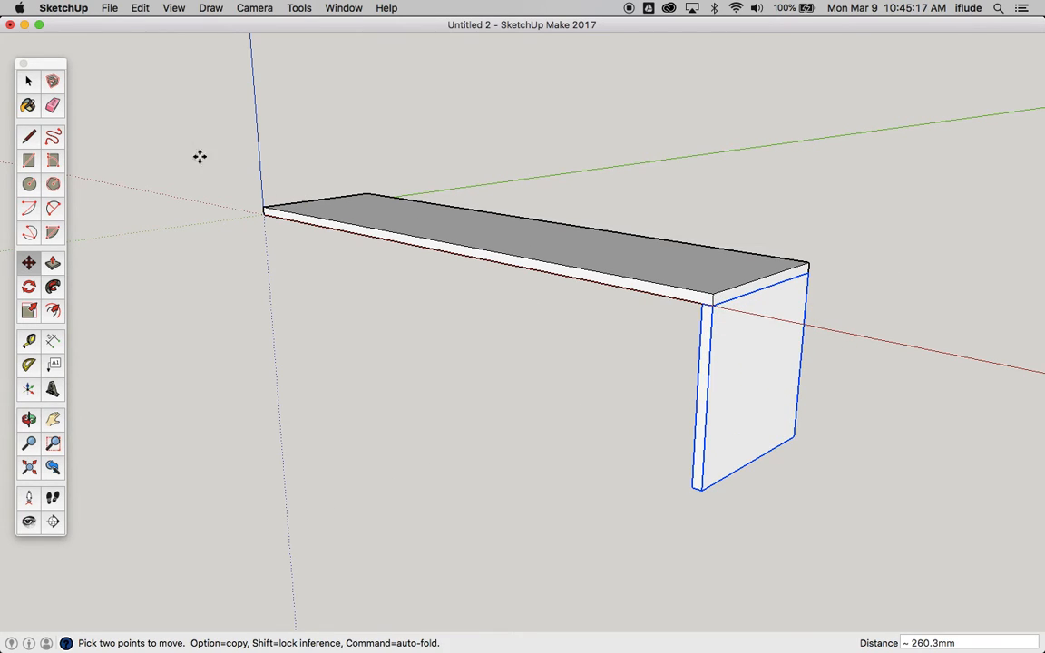
click(28, 81)
click(349, 313)
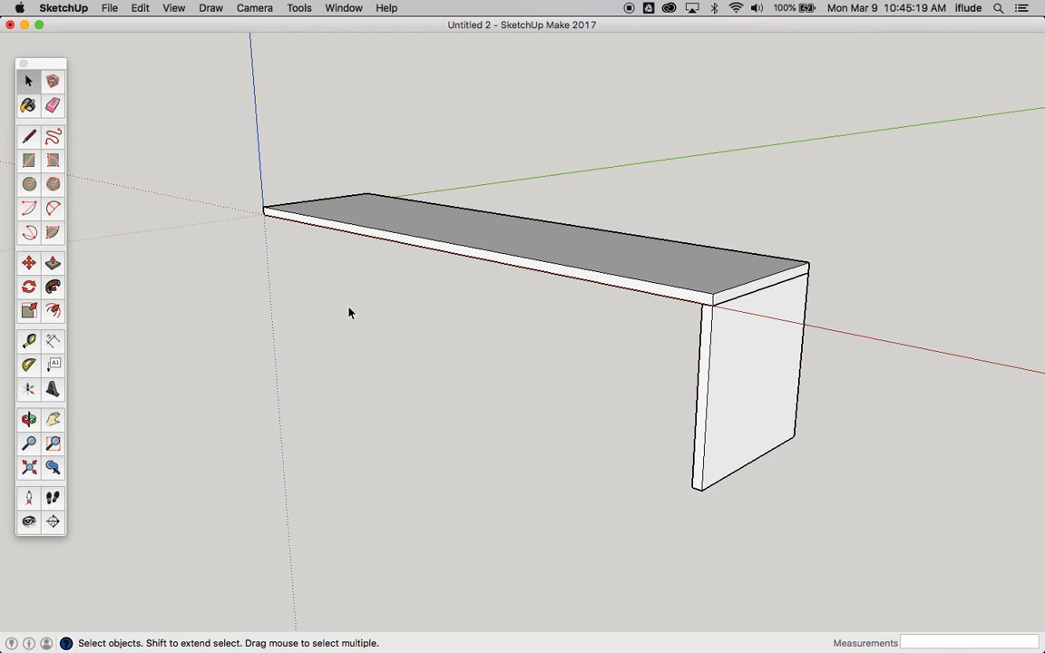
- Move the leg component straight down about 63.5 mm, away from the bench top
click(723, 353)
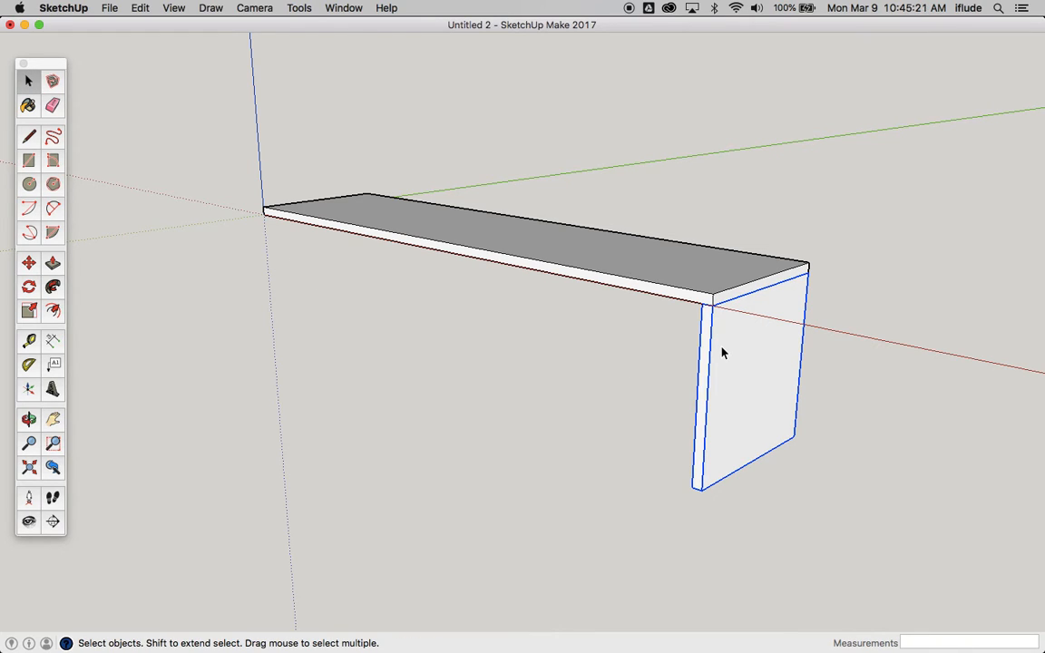
click(668, 276)
click(747, 367)
click(645, 263)
click(726, 344)
click(29, 263)
click(710, 364)
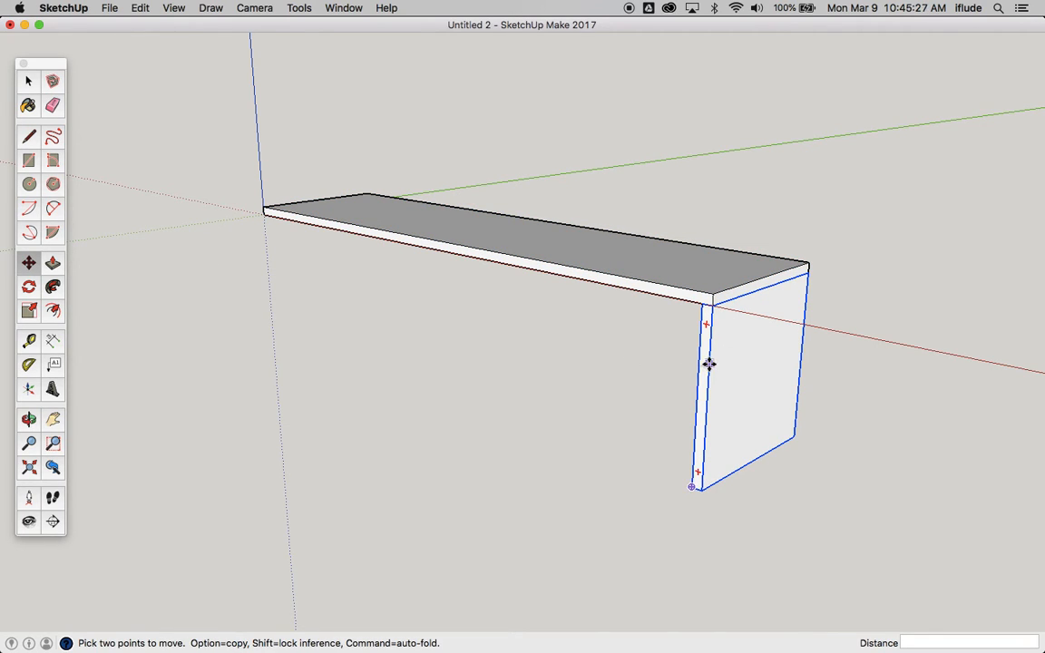
click(711, 401)
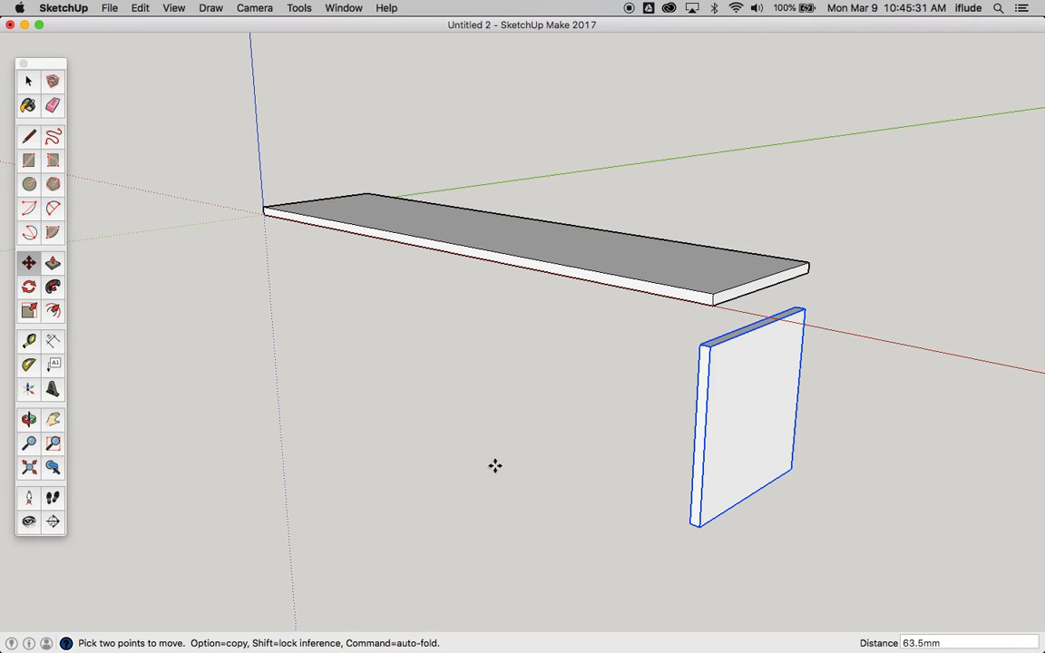
- Move the leg component straight up 63.5 mm so its upper outer front corner meets the bench top's lower front corner
click(30, 84)
click(352, 292)
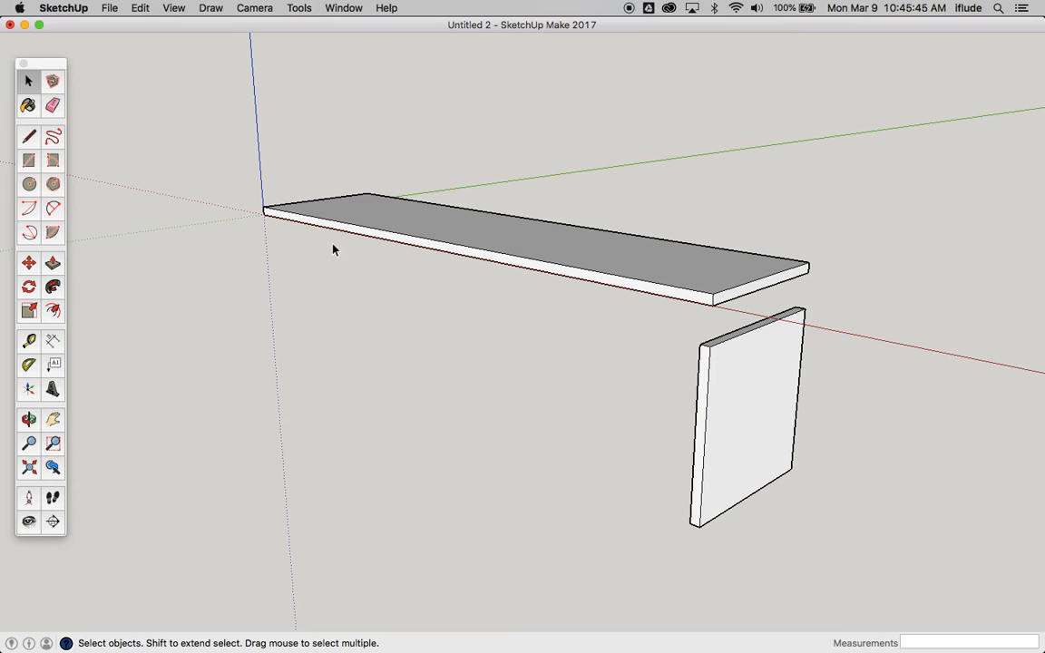
click(29, 262)
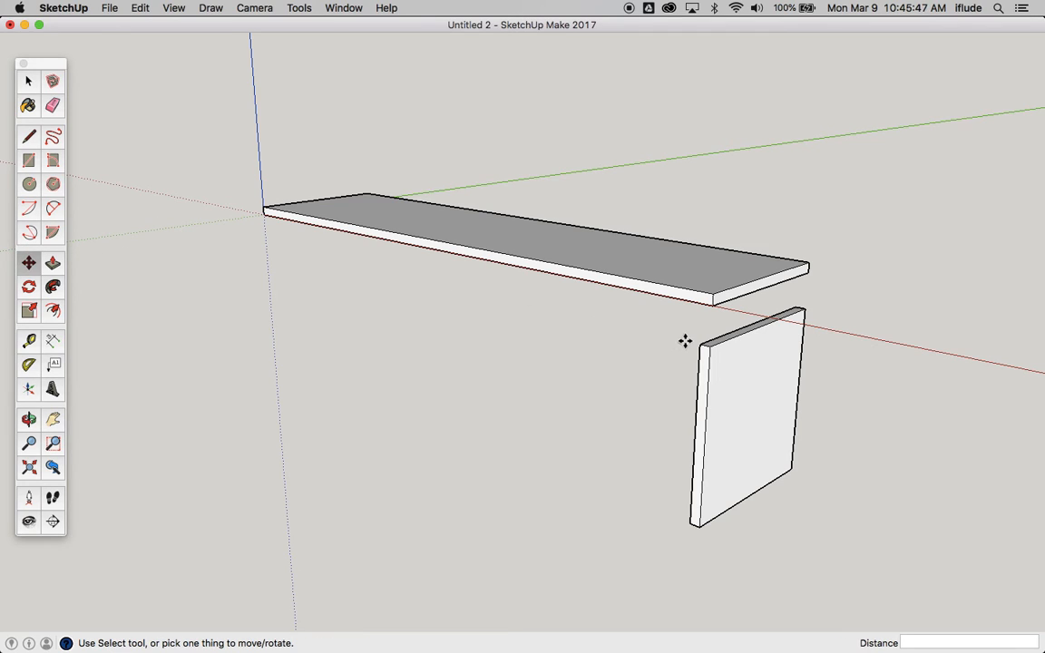
drag(704, 344, 715, 308)
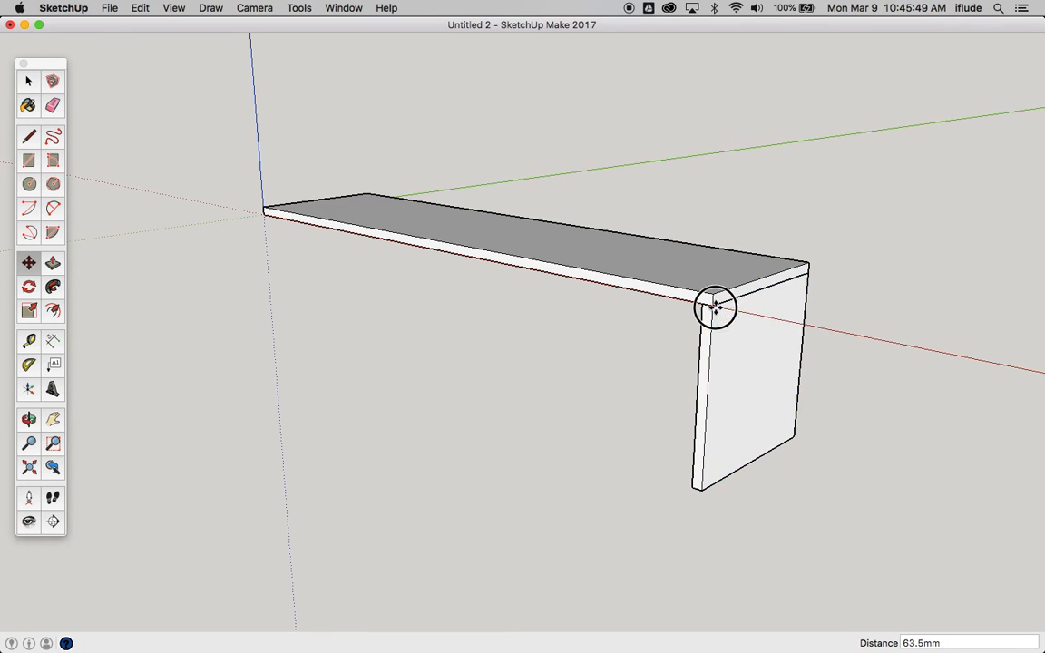
click(716, 309)
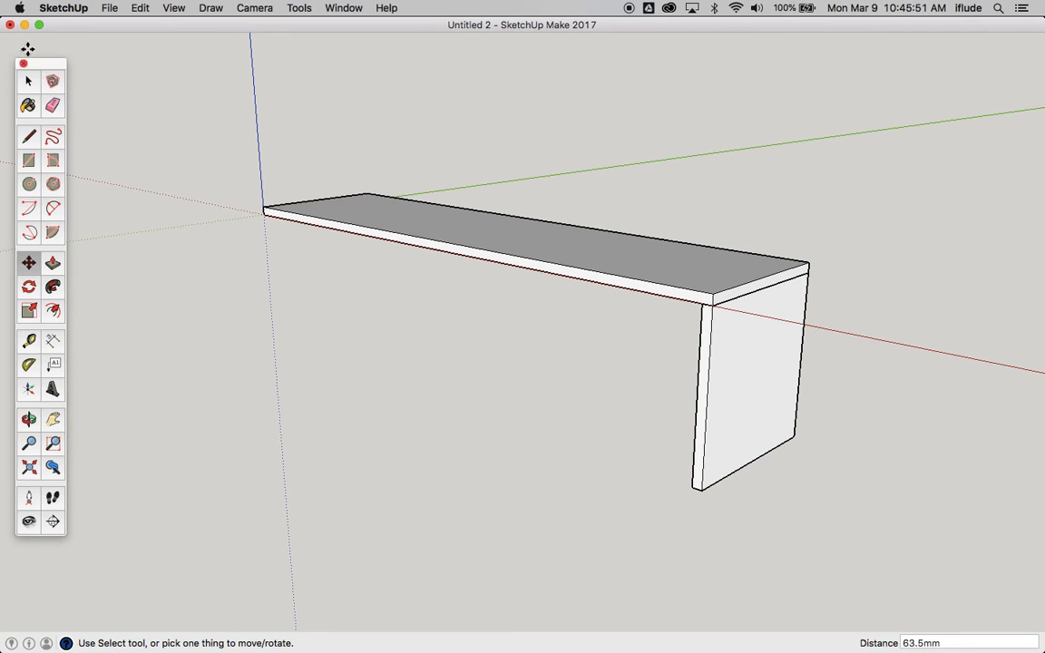
- Copy the leg by its upper inner front corner onto the lower front corner at the bench top's left end, about 1182 mm away
click(28, 81)
click(761, 351)
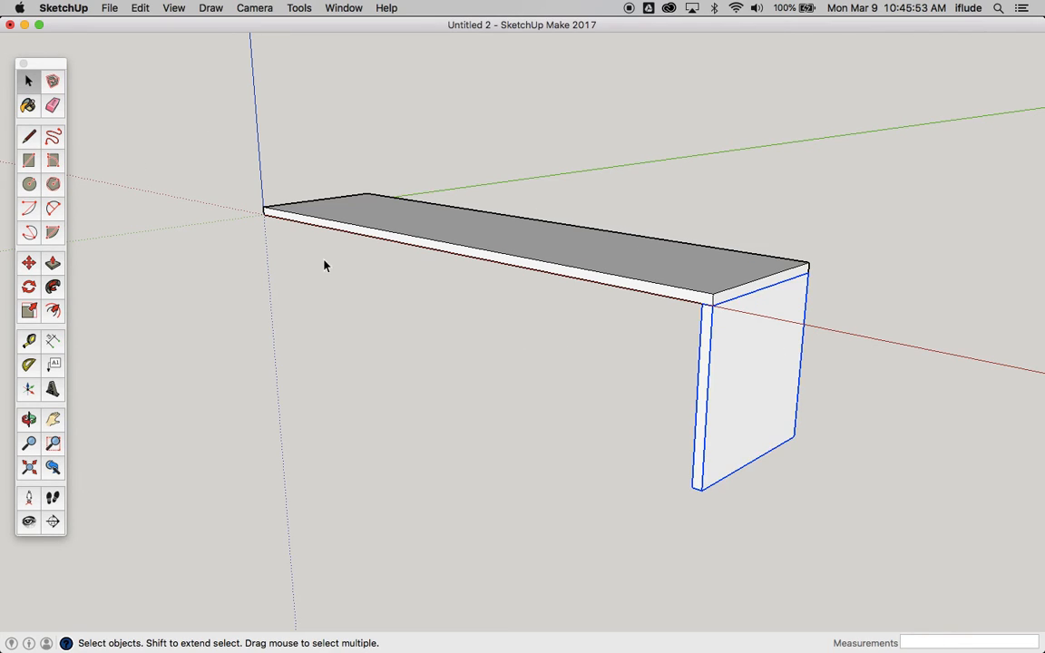
click(29, 262)
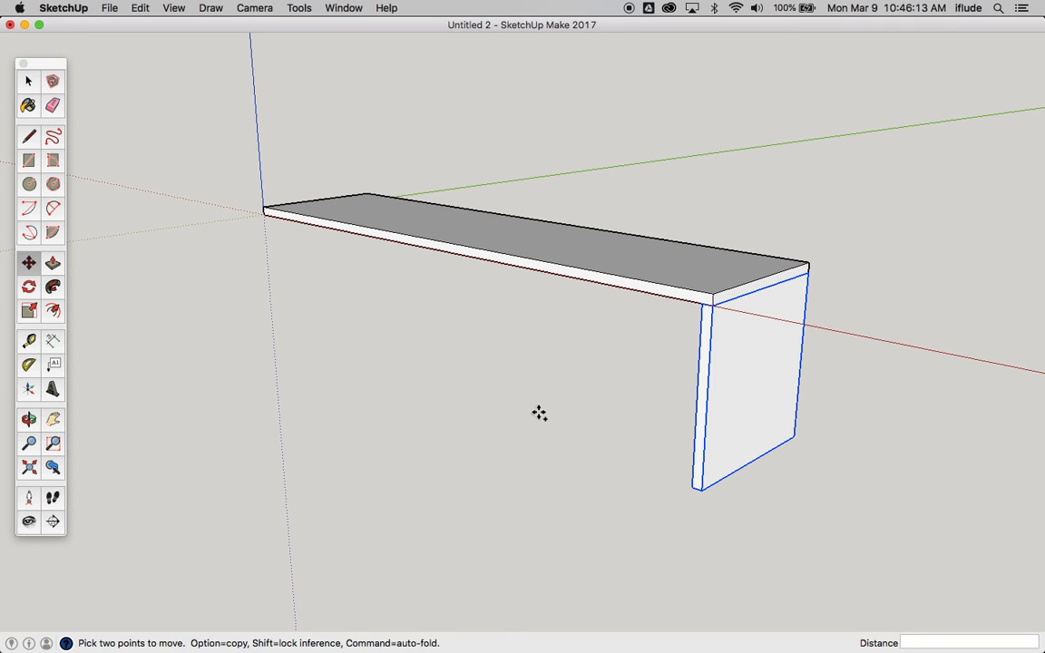
click(712, 308)
key(alt)
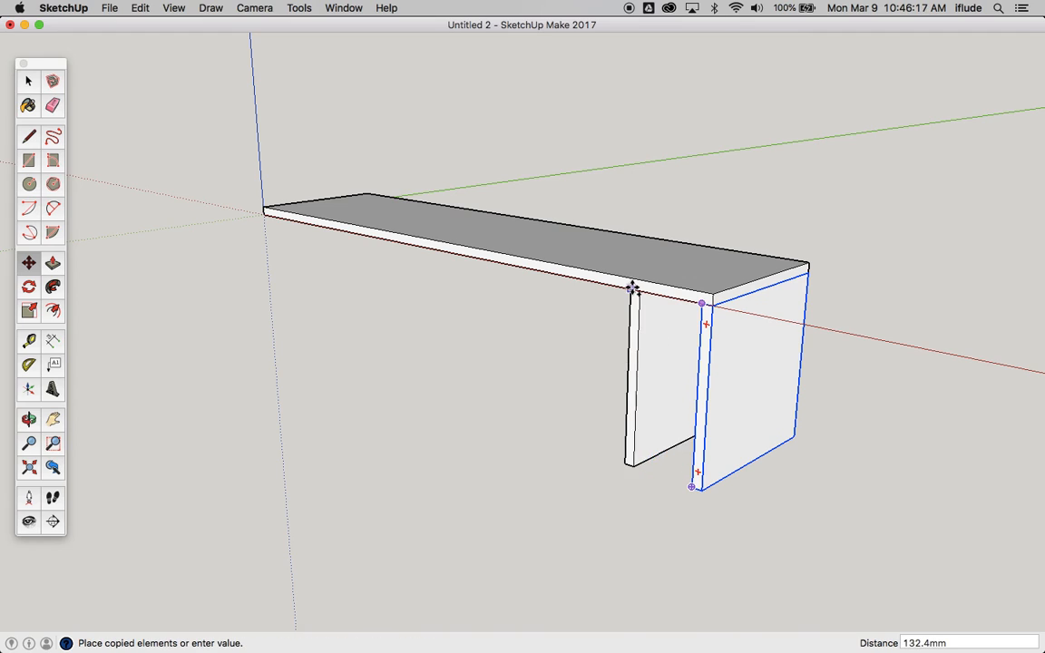
click(264, 216)
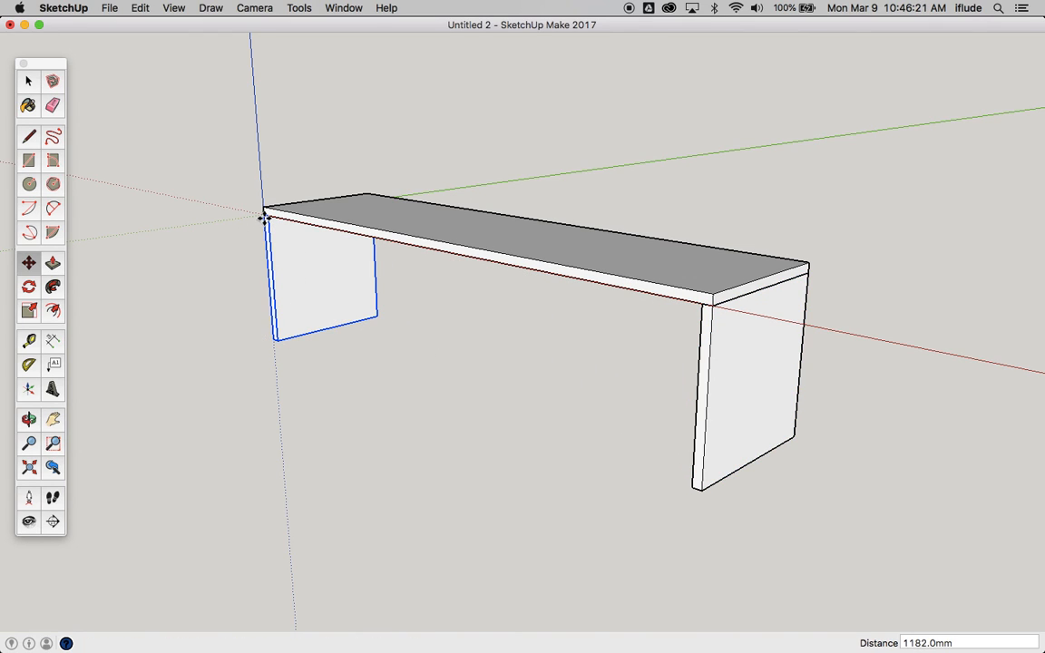
scroll(264, 218, up, 6)
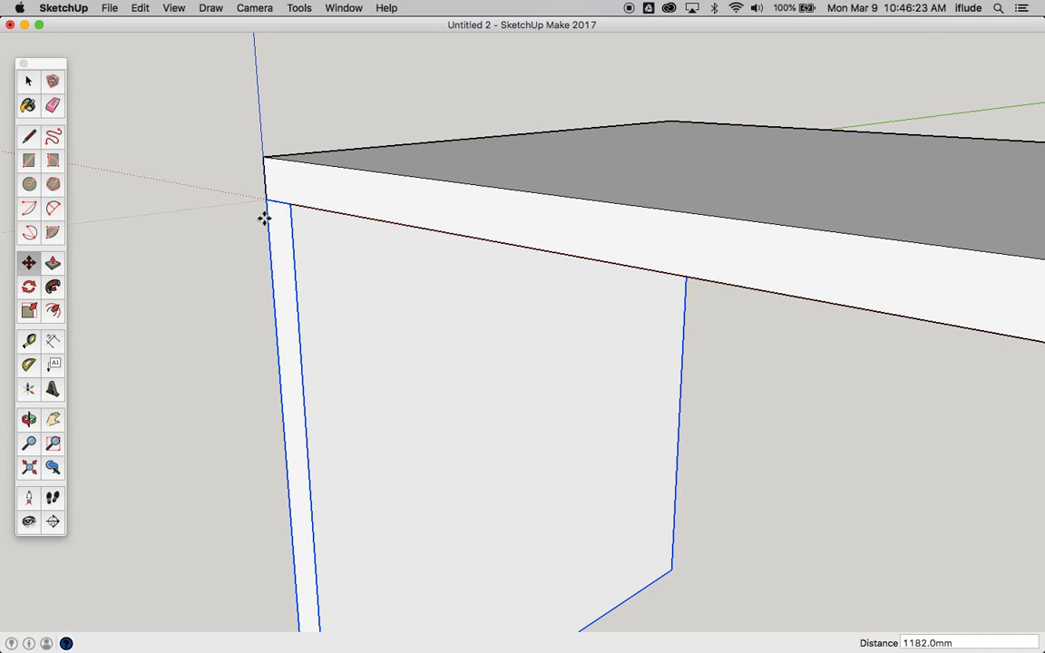
scroll(264, 218, down, 8)
scroll(264, 217, up, 4)
scroll(264, 218, down, 2)
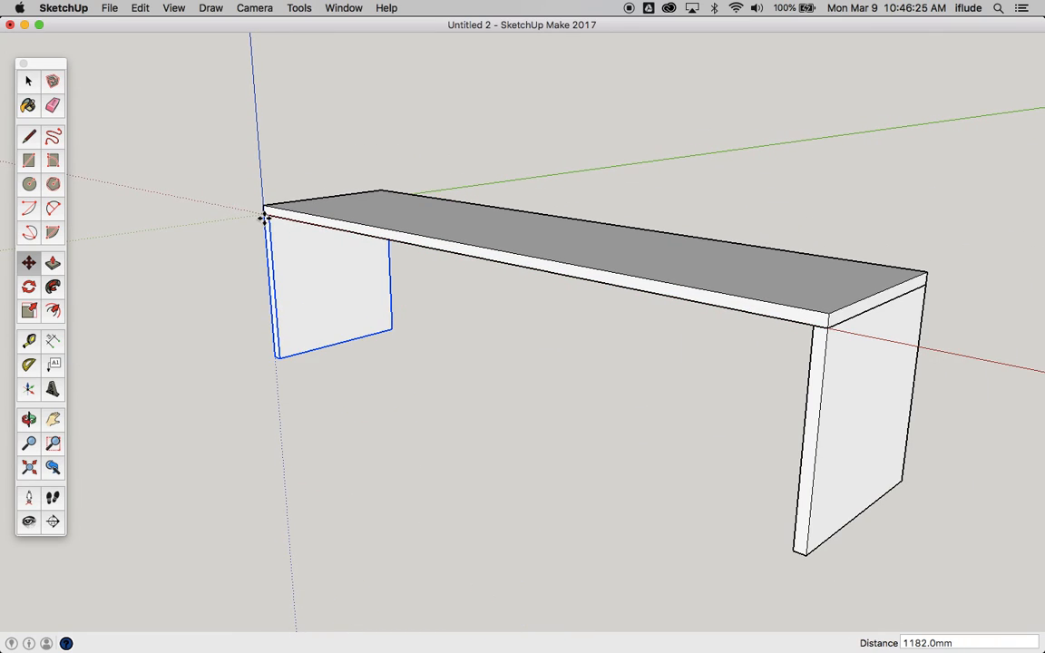
- Select the bench top, the right leg and the left leg one at a time to check they are separate, and clear the selection
click(28, 81)
click(399, 350)
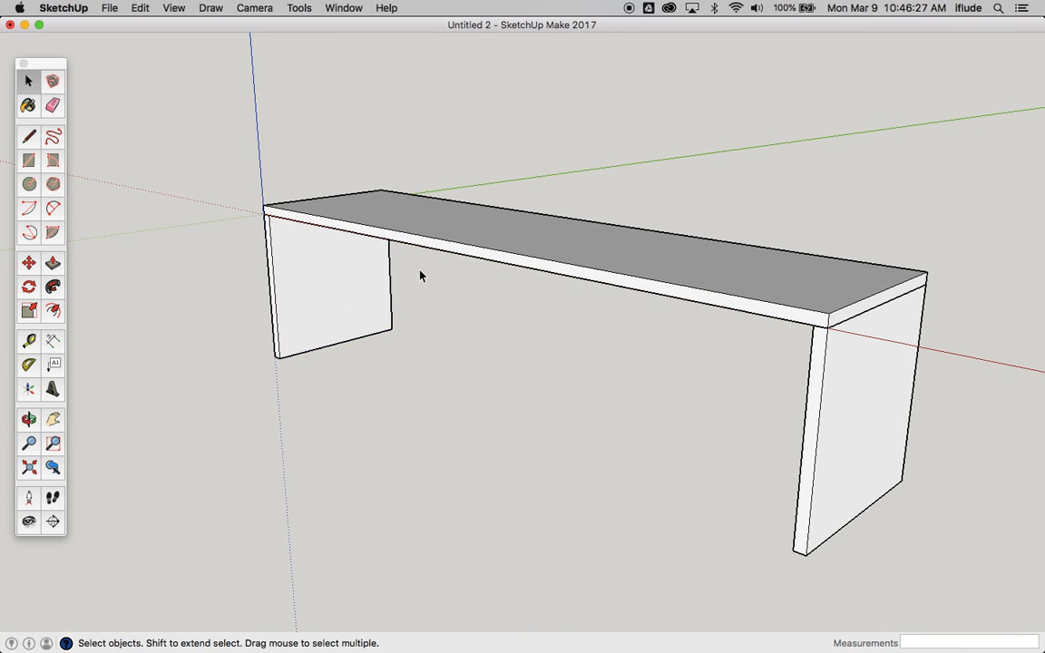
click(438, 245)
click(818, 436)
click(345, 300)
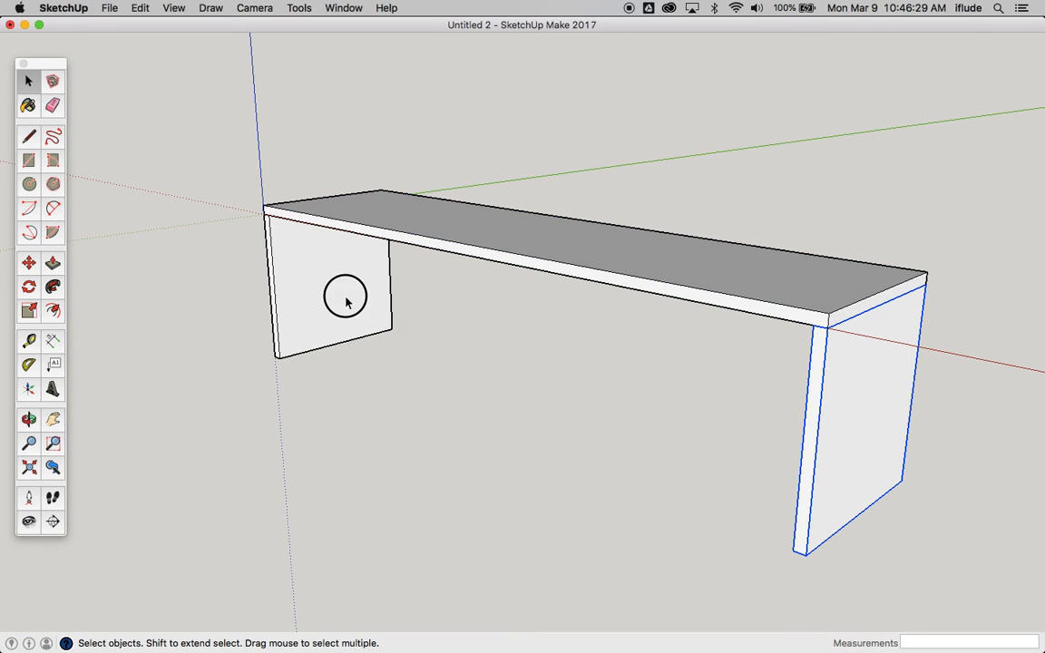
click(556, 451)
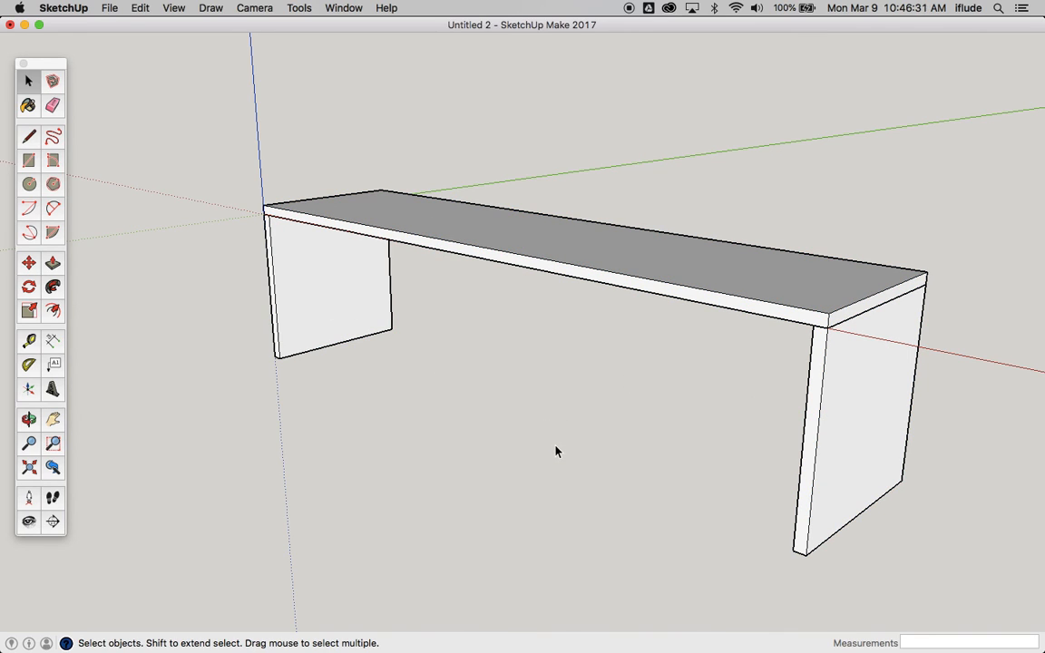